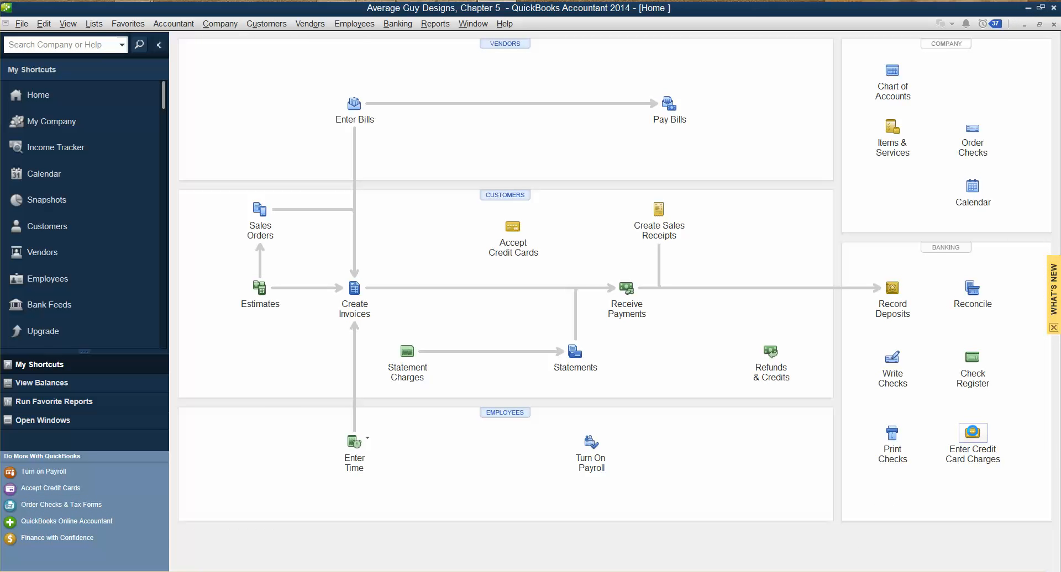
- Start a credit card charge on the Sunriver Credit Union Visa with Allen Brothers Grocery as the vendor purchased from
left_click(973, 432)
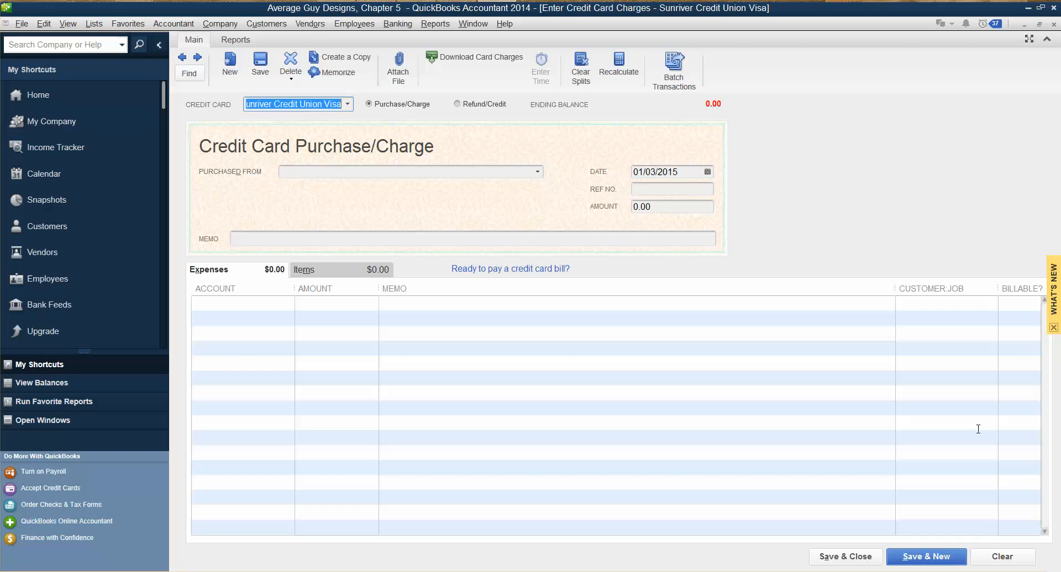
key("Tab")
key("Tab")
key("Tab")
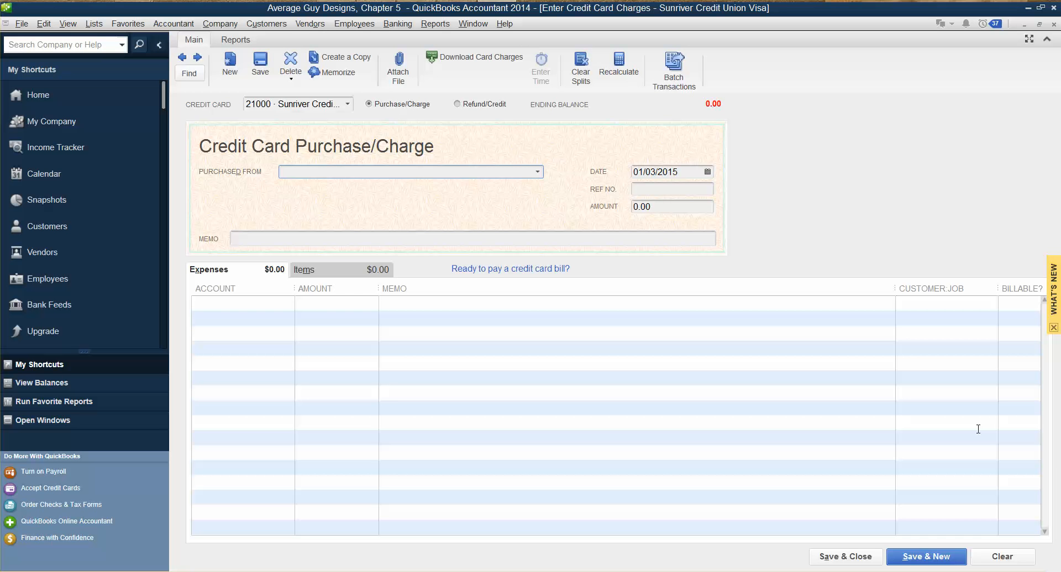
type("Allen Brothers Grocery")
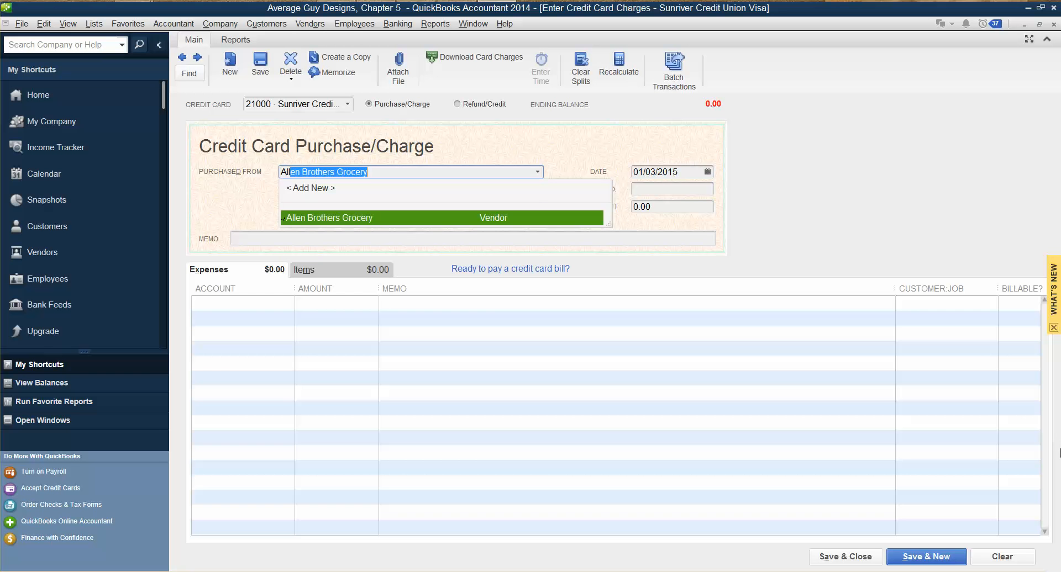
key("Tab")
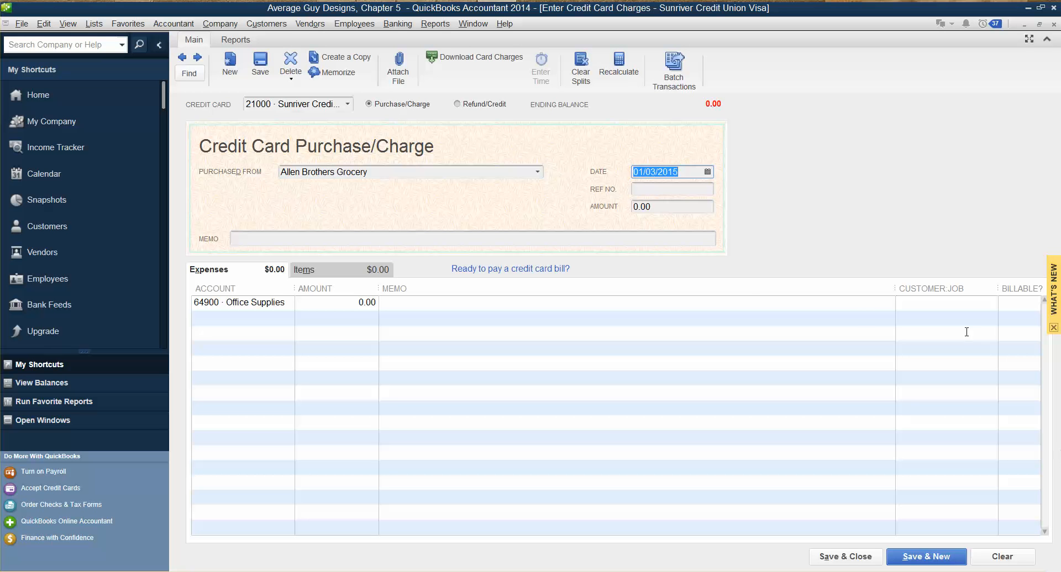
- Set the charge amount to 89.09 and enter the memo "office supplies and client refreshments"
left_click(654, 210)
type("89.09")
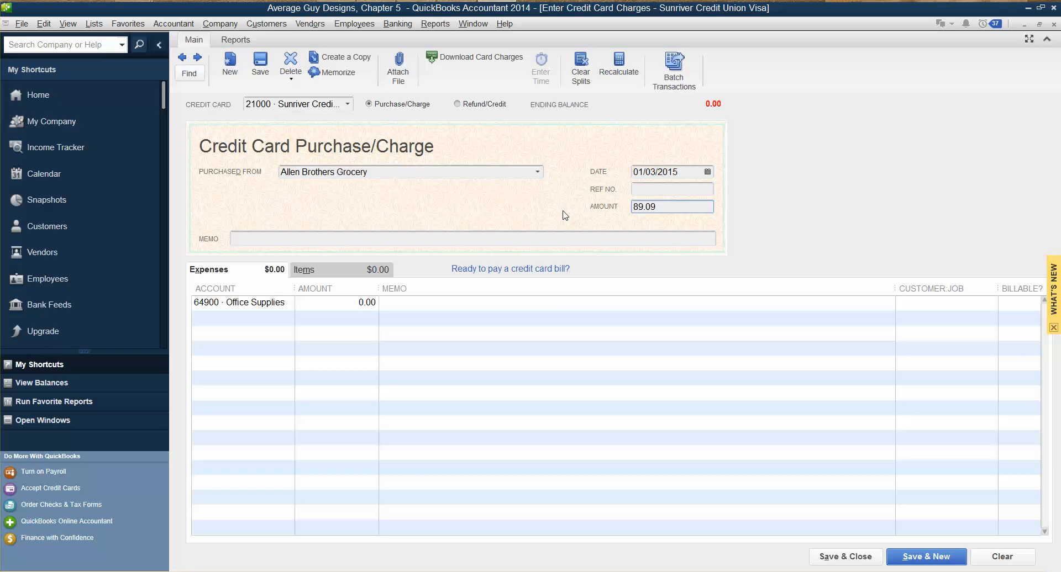
left_click(414, 239)
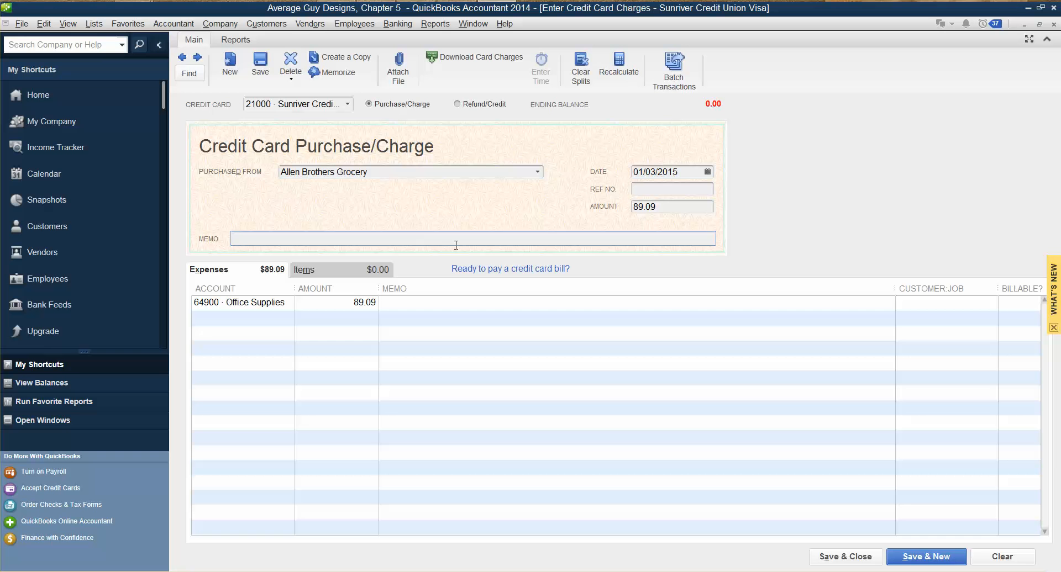
type("office supplies and client refre")
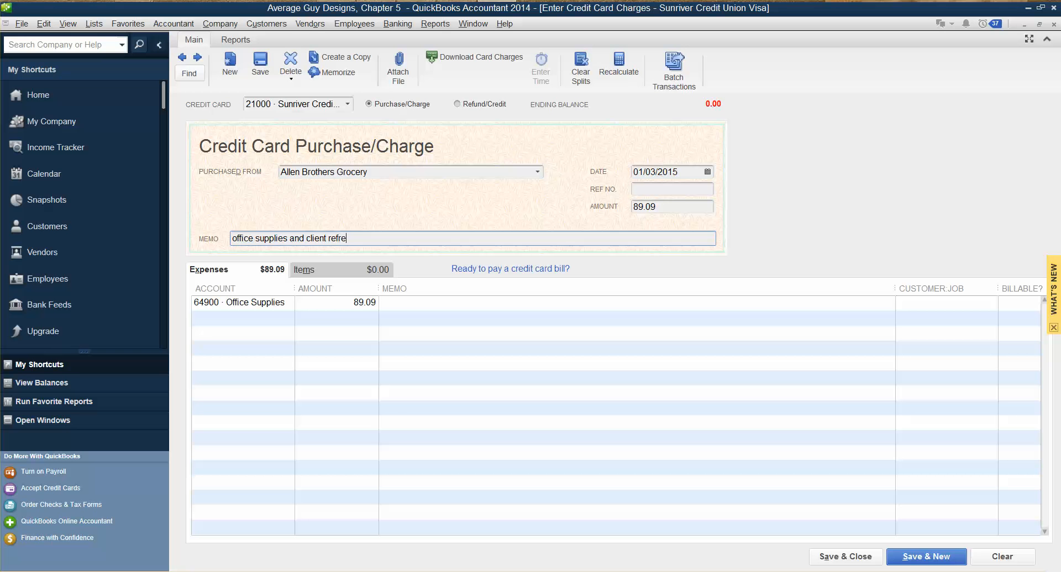
type("shments")
- Add a second expense line for account 64300 Meals and Entertainment below the Office Supplies line
left_click(251, 320)
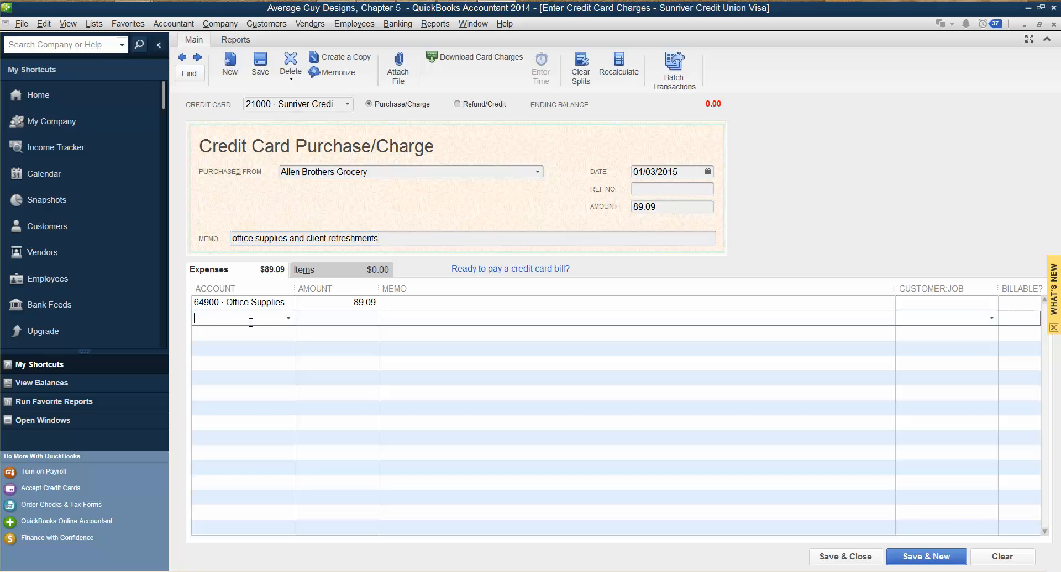
type("ment")
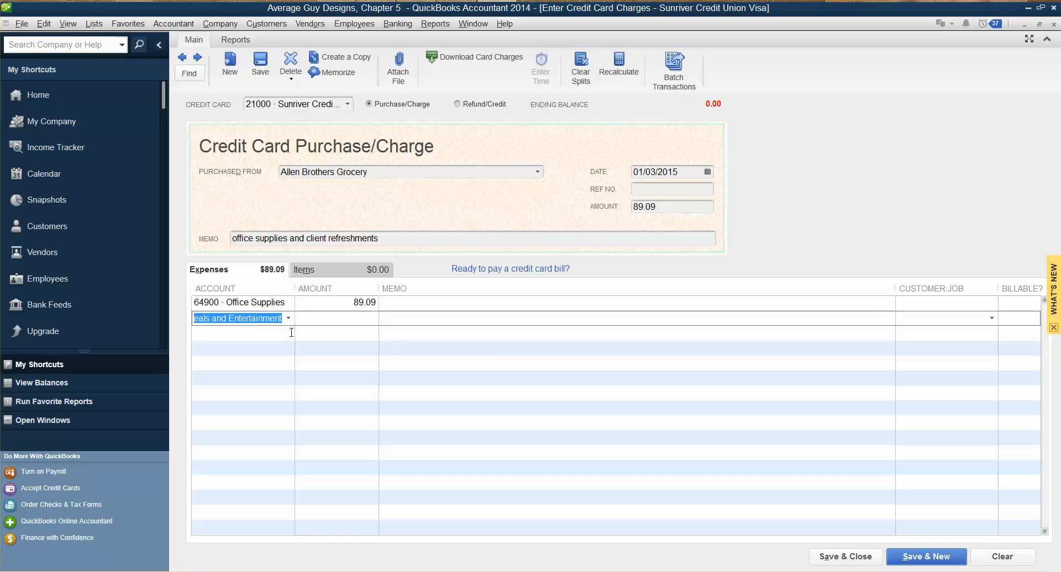
key("Tab")
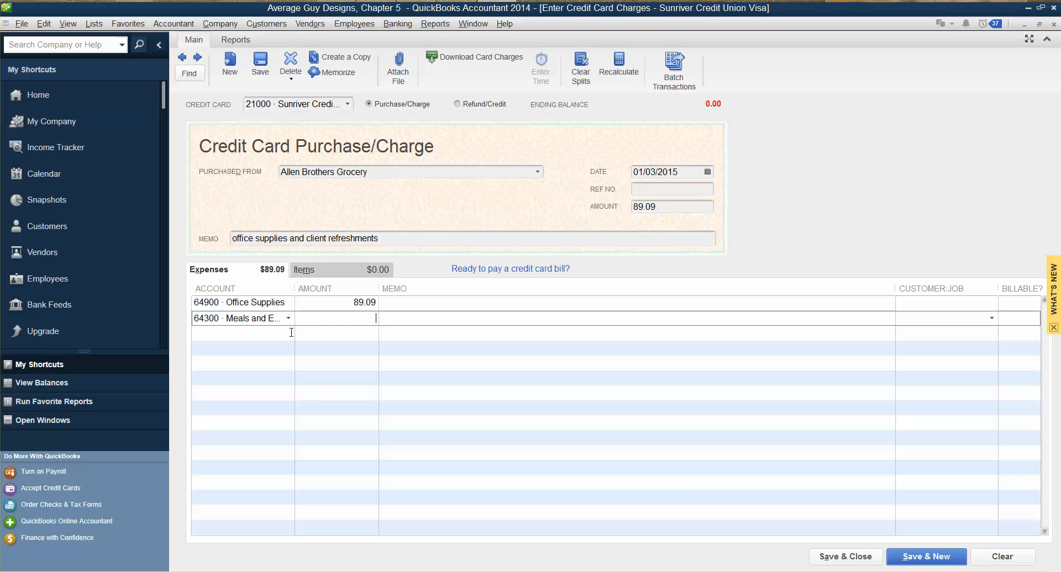
- Split the charge into 57.84 for Office Supplies and 31.25 for Meals and Entertainment, and save it with a new blank form opened
left_click(355, 305)
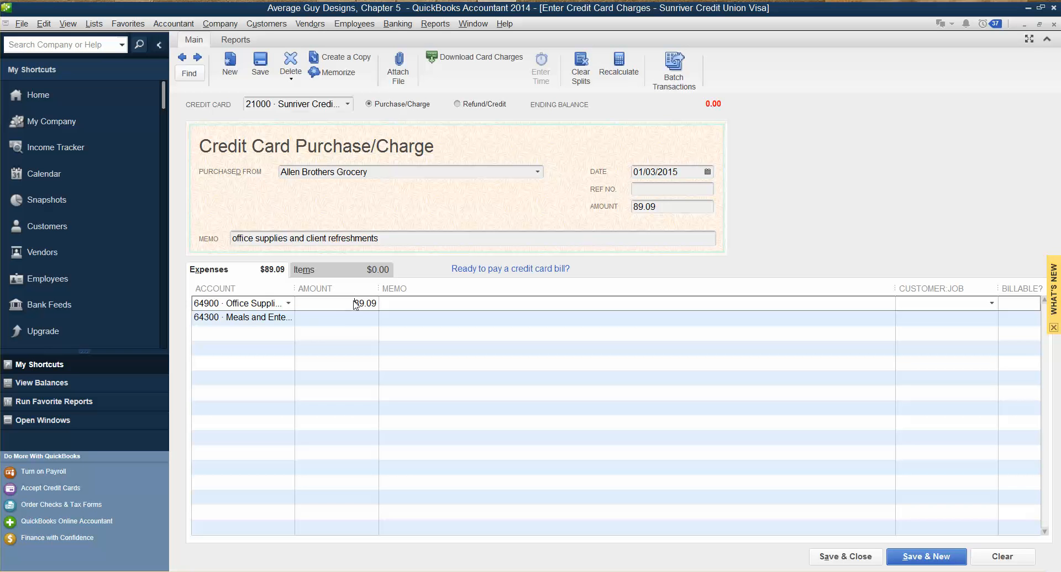
left_click_drag(355, 304, 411, 314)
key("BackSpace")
type("57.84")
left_click(372, 317)
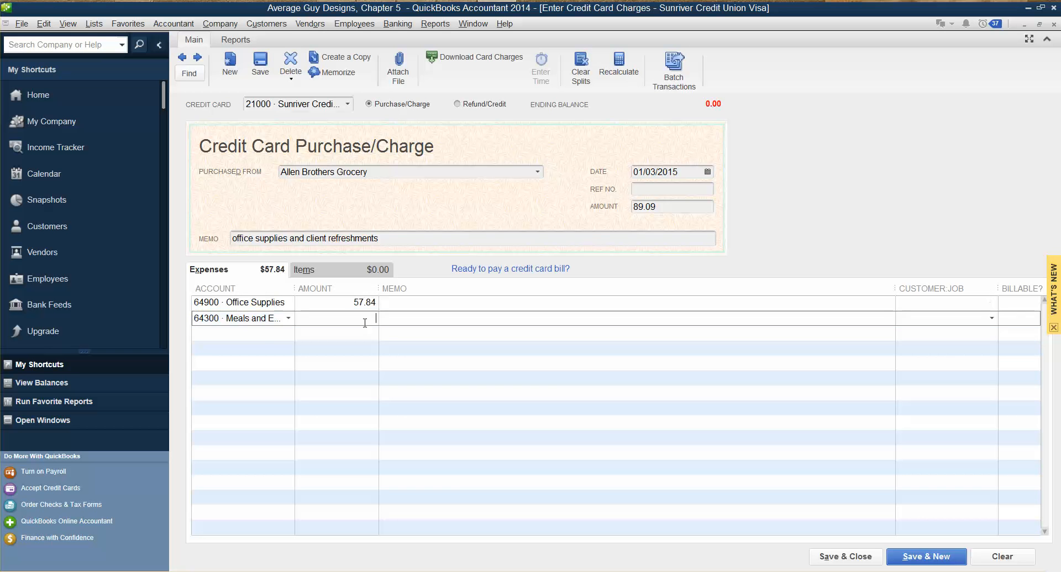
type("31.25")
left_click(393, 381)
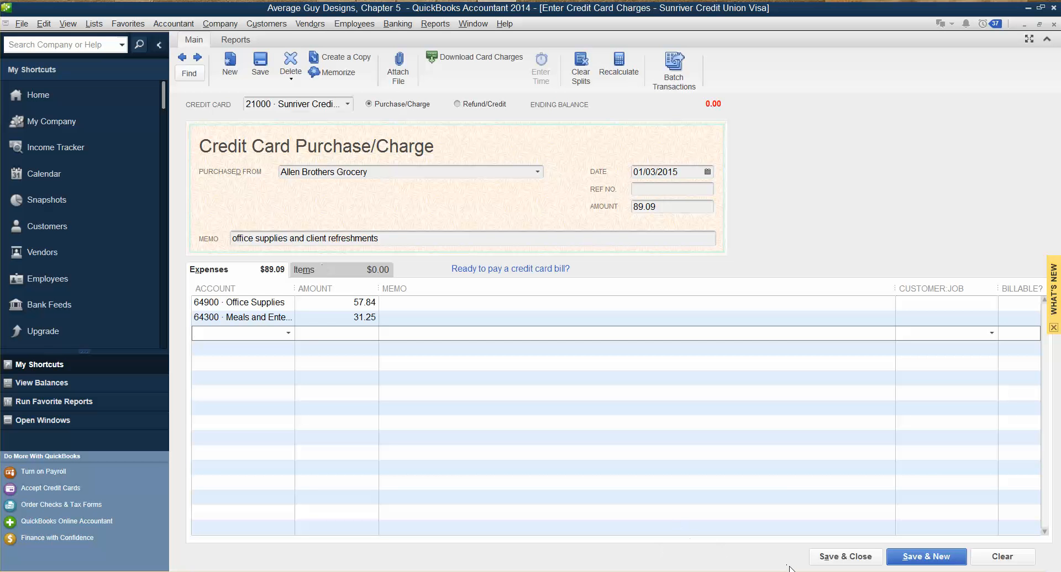
left_click(926, 557)
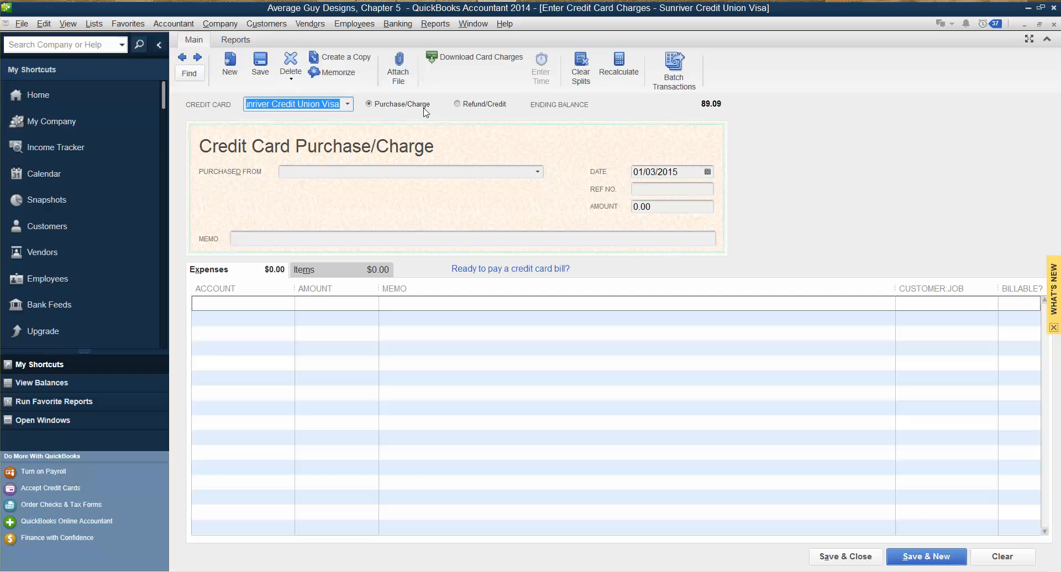
- Make the new entry a refund/credit from Allen Brothers Grocery dated 01/06/2015
left_click(458, 105)
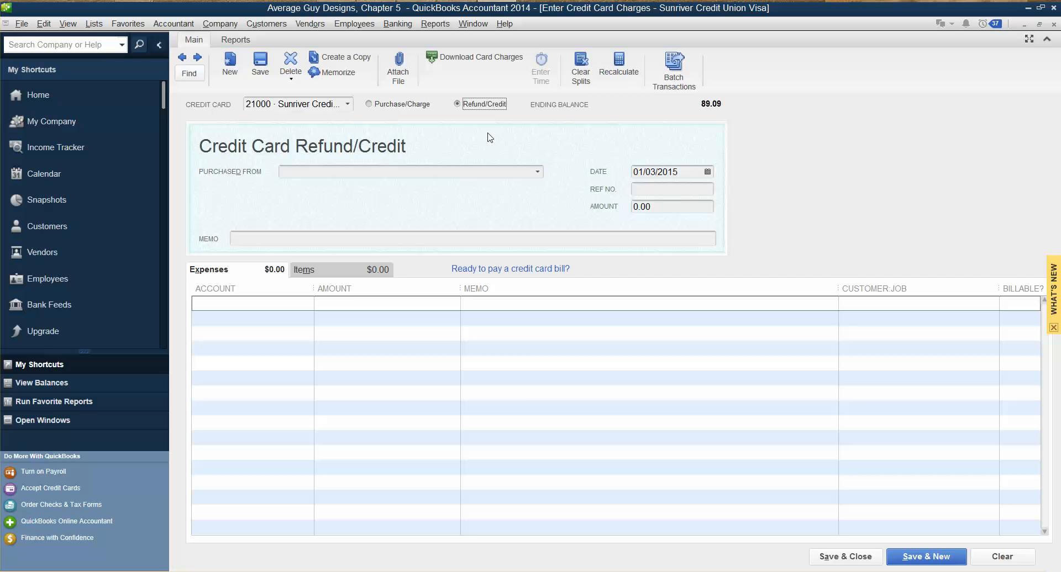
left_click(395, 172)
type("Allen Brothers Grocery")
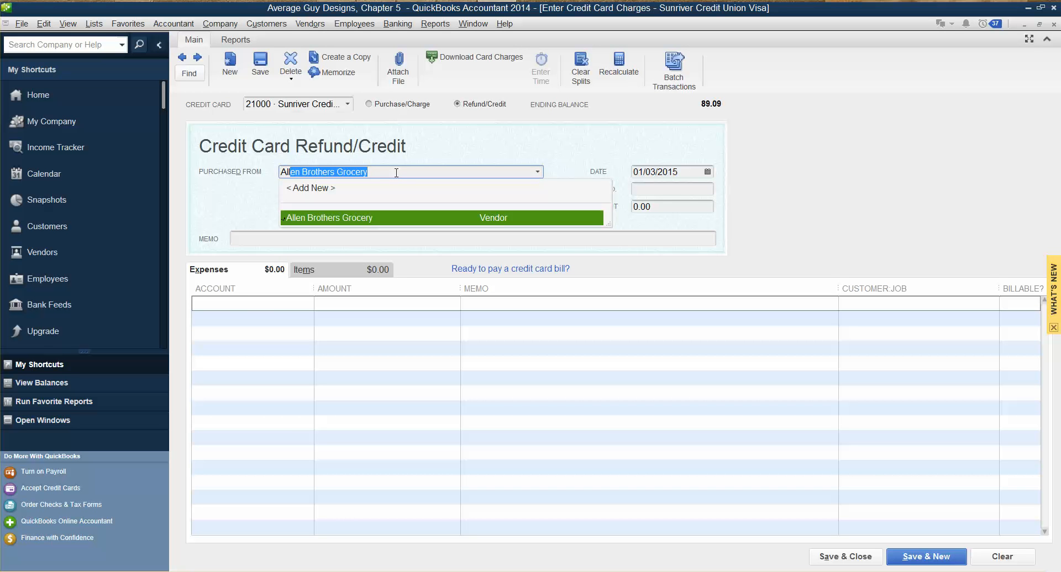
key("Tab")
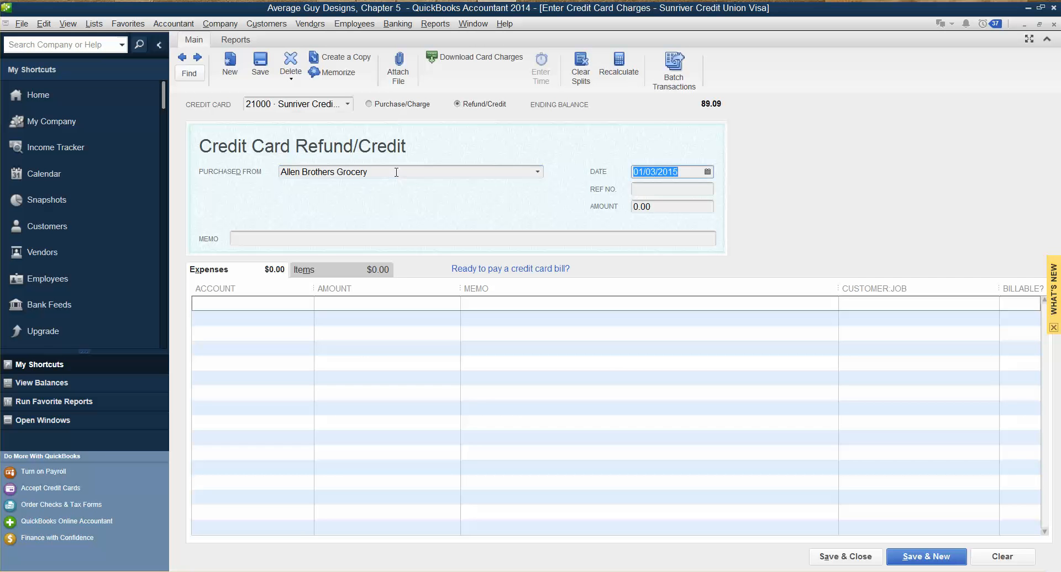
left_click(708, 172)
left_click(675, 236)
key("Tab")
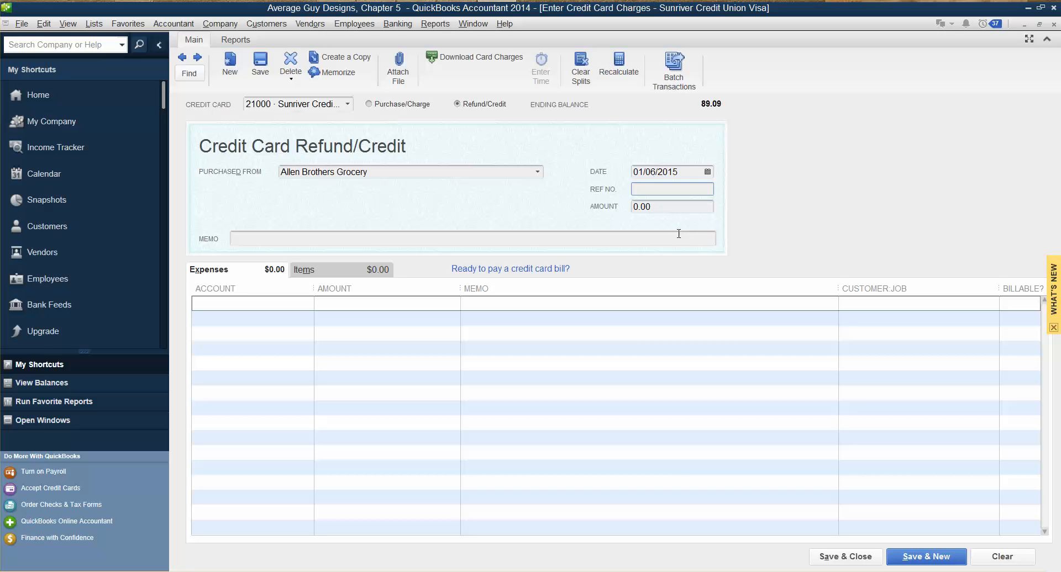
- Set the refund amount to 10.46 and enter the memo "office supplies return"
key("Tab")
type("10.46")
key("Tab")
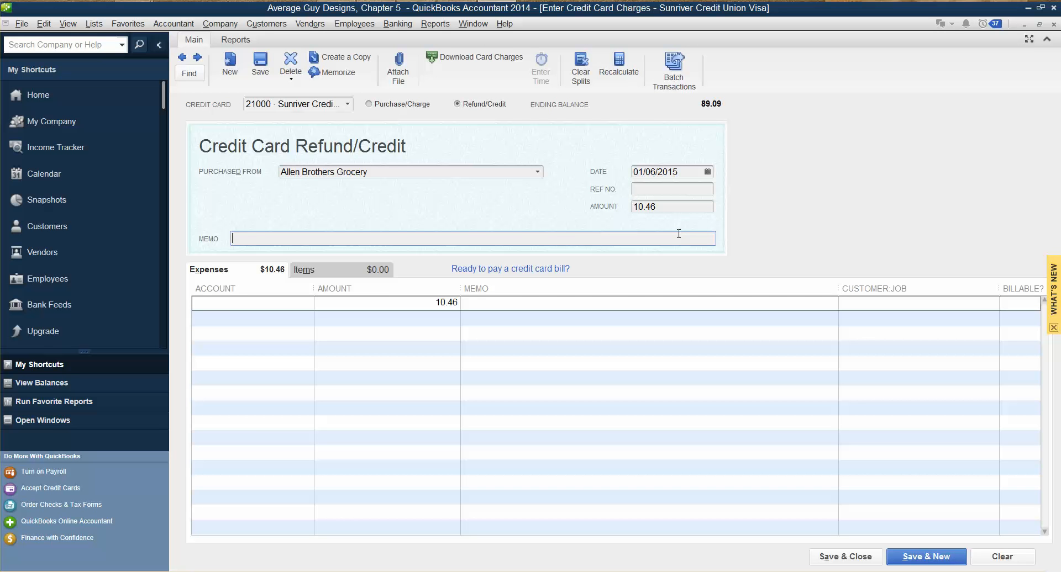
type("office supplies return")
key("Tab")
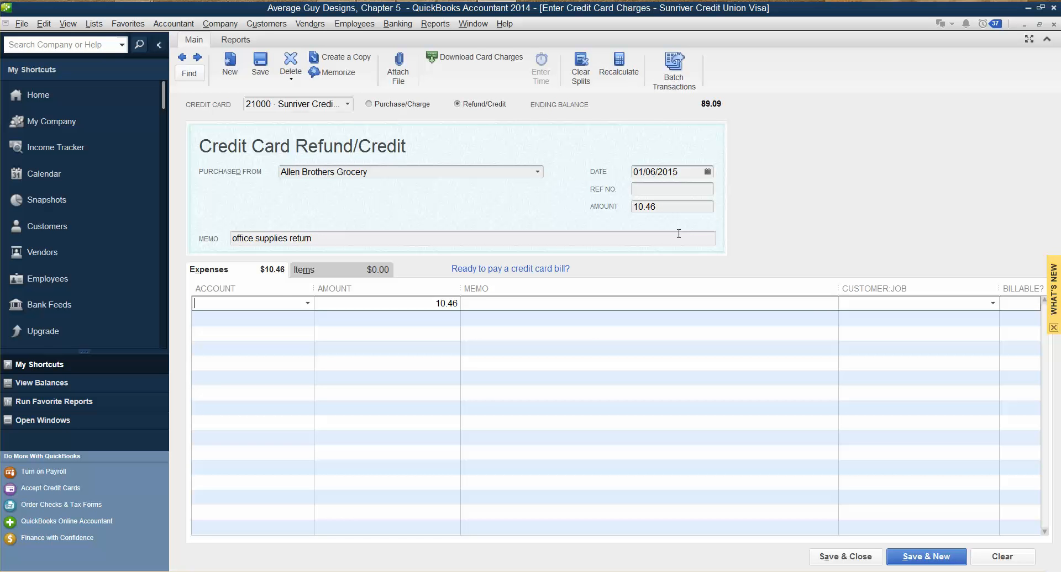
- Assign the refund to account 64900 Office Supplies, then save it and close the form
type("Office Supplies")
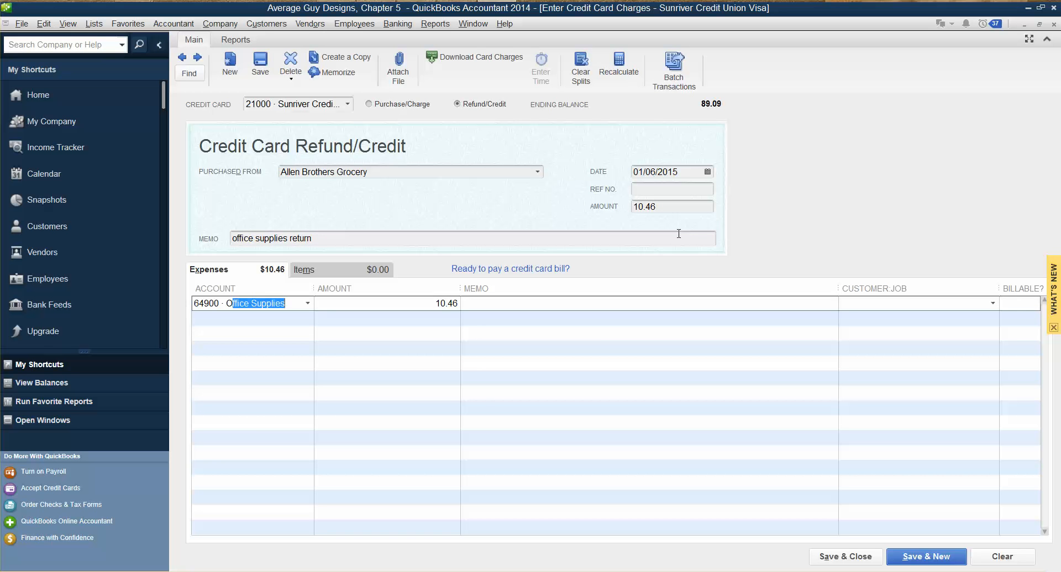
key("Tab")
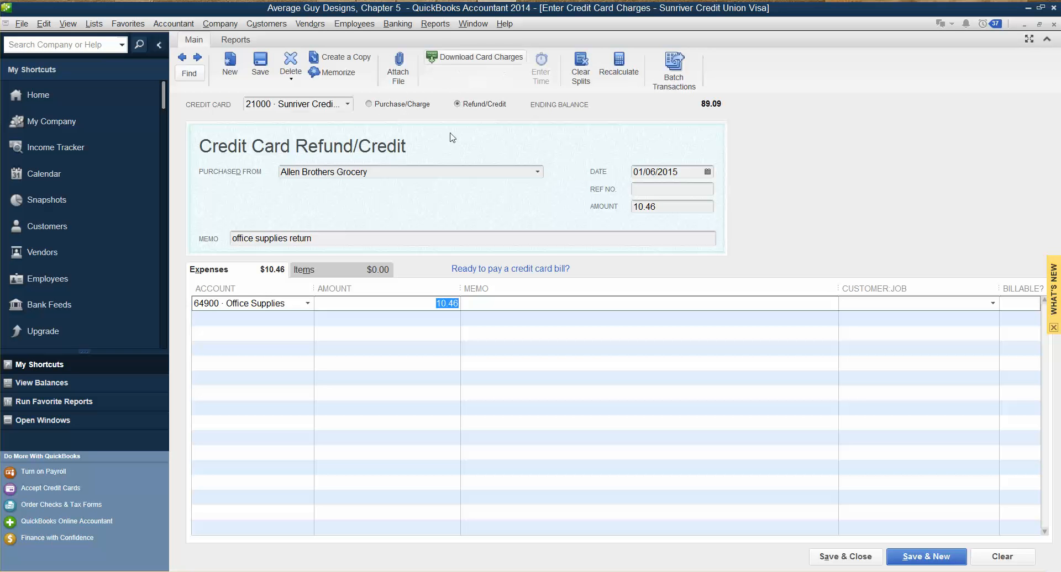
left_click(670, 208)
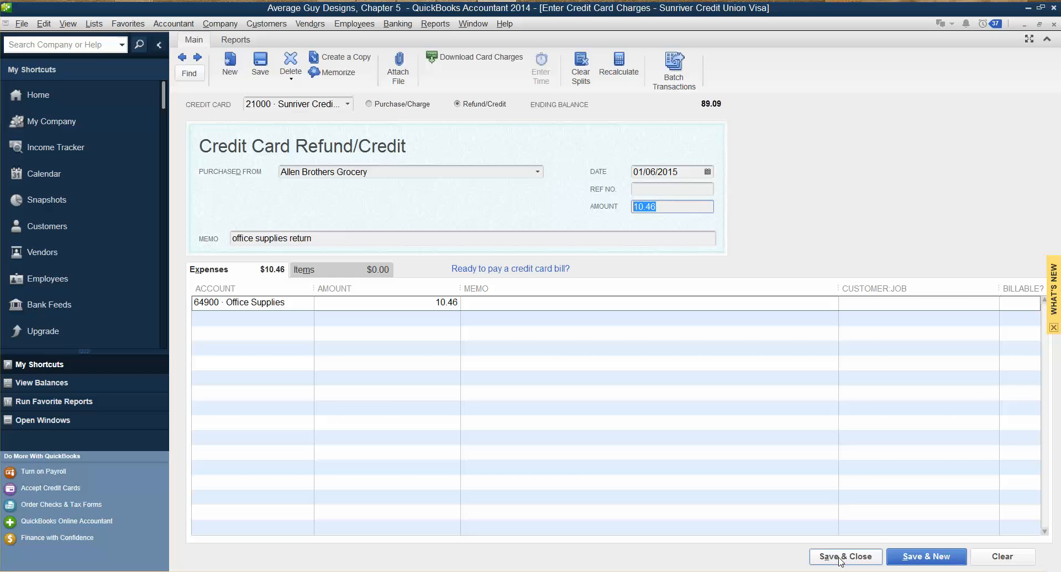
left_click(839, 558)
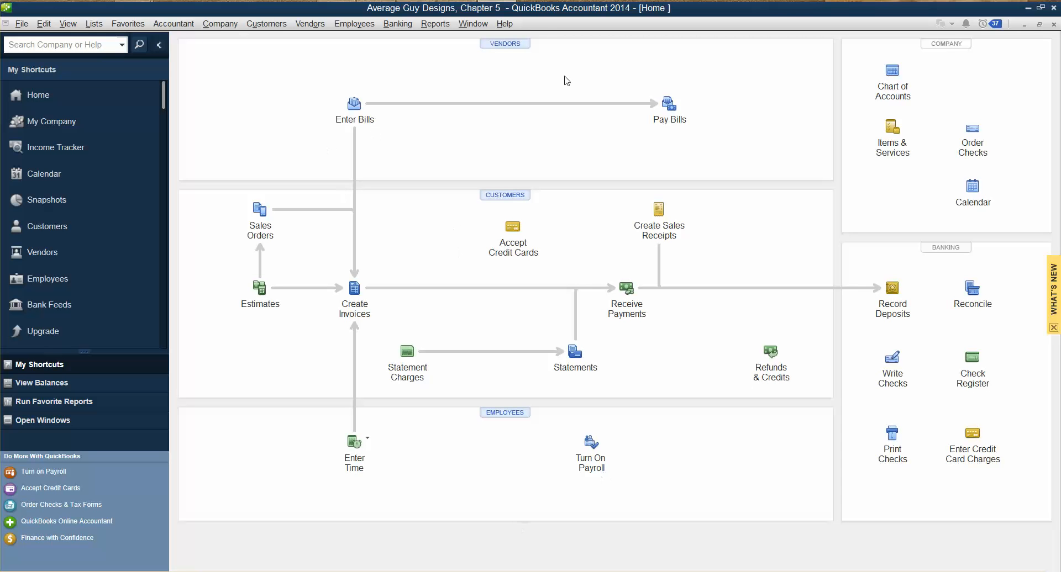
- In Pay Bills, select the Professional Software Distributors bill and set payment for 01/10/2015 by check with an assigned check number
left_click(670, 106)
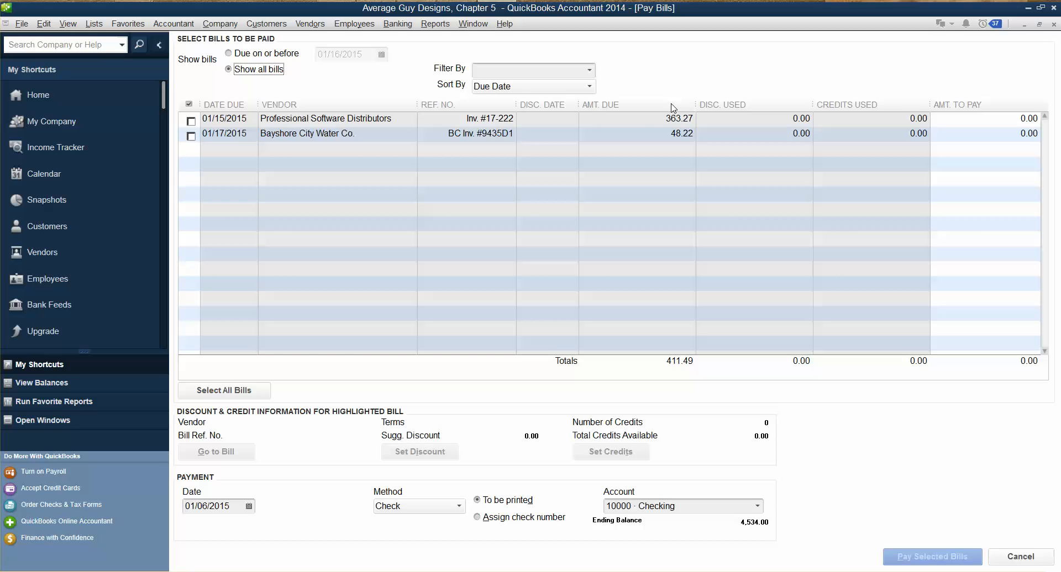
left_click(192, 120)
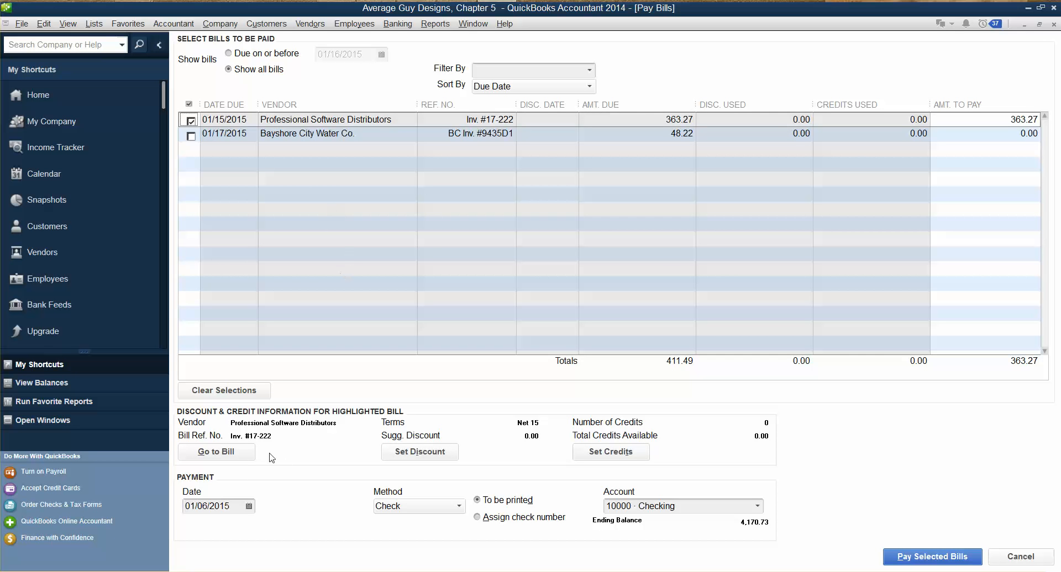
left_click(249, 506)
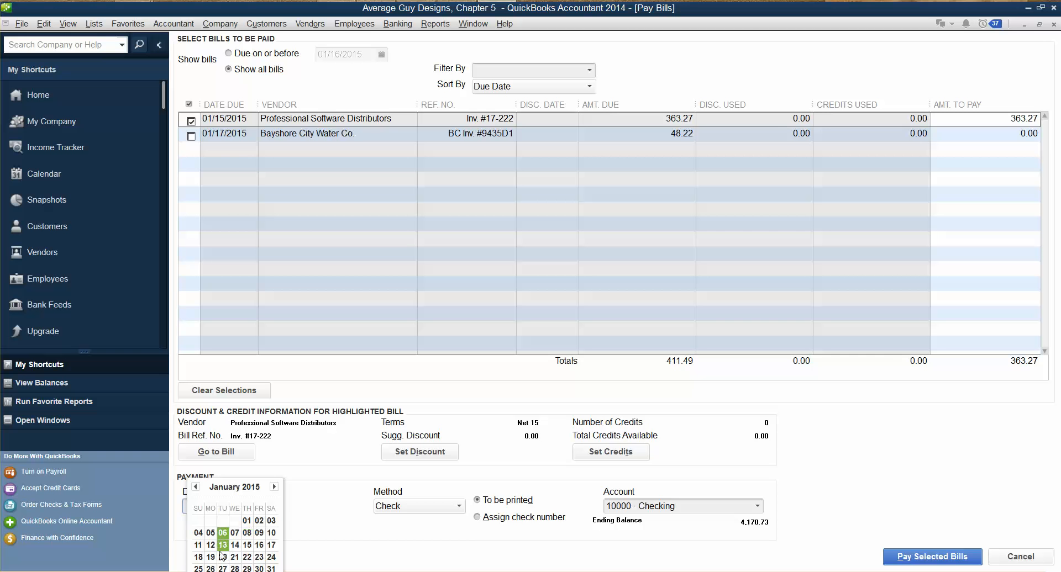
left_click(274, 535)
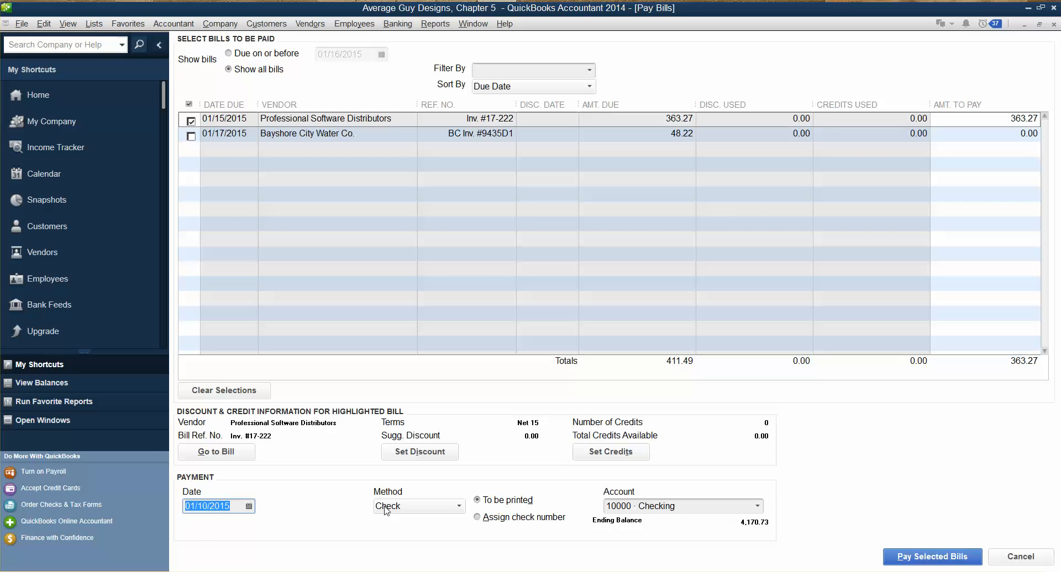
left_click(479, 518)
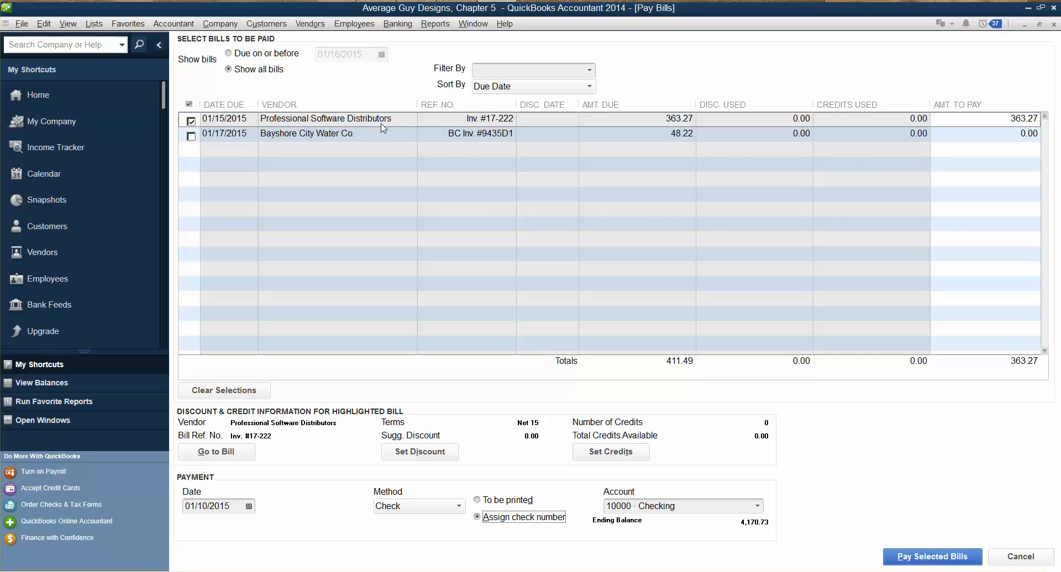
- Pay the selected bill in full from Checking, leaving the check number blank, and finish without paying more bills
left_click(1013, 120)
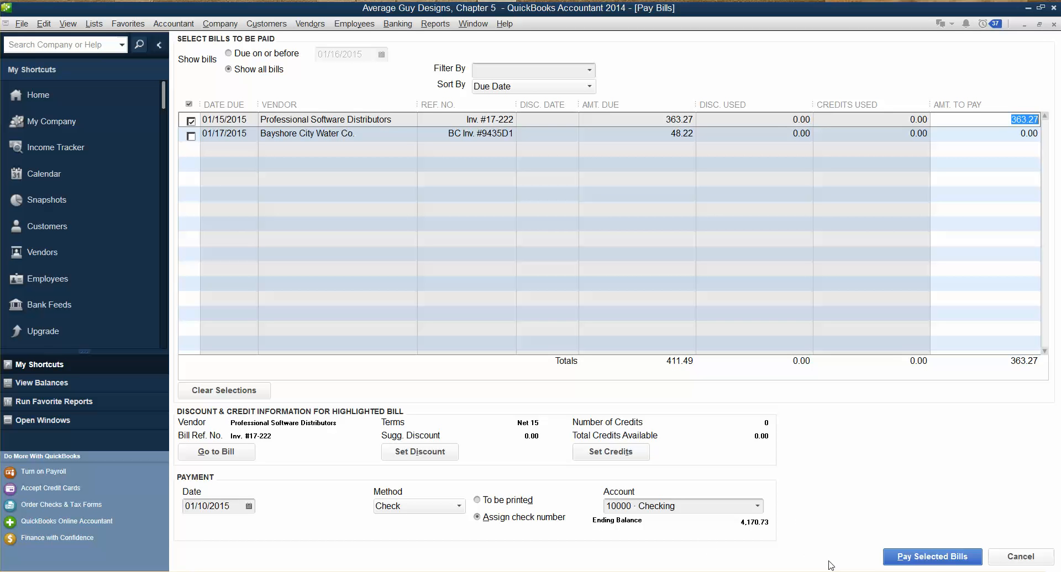
left_click(929, 559)
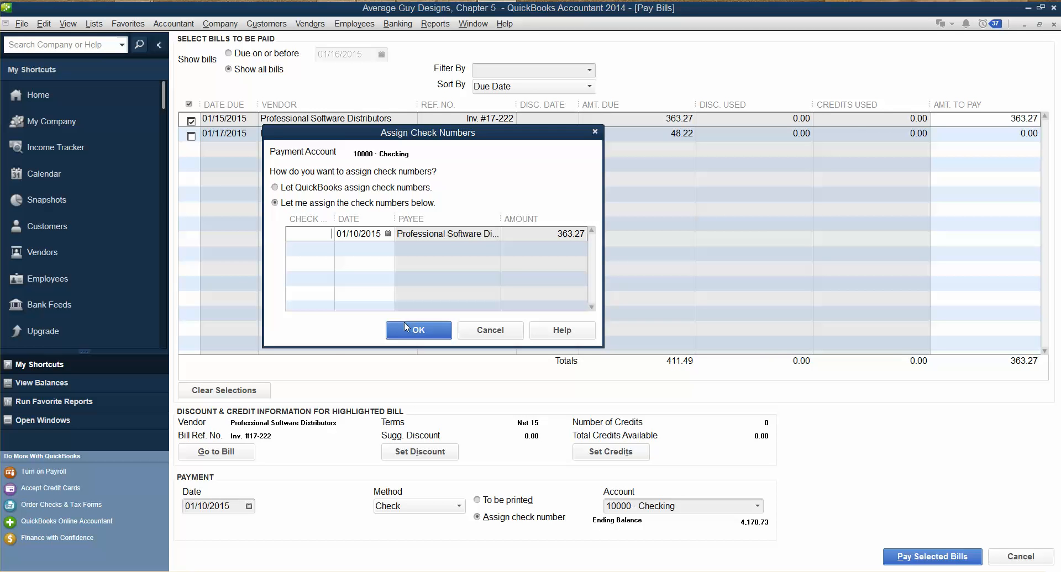
left_click(421, 332)
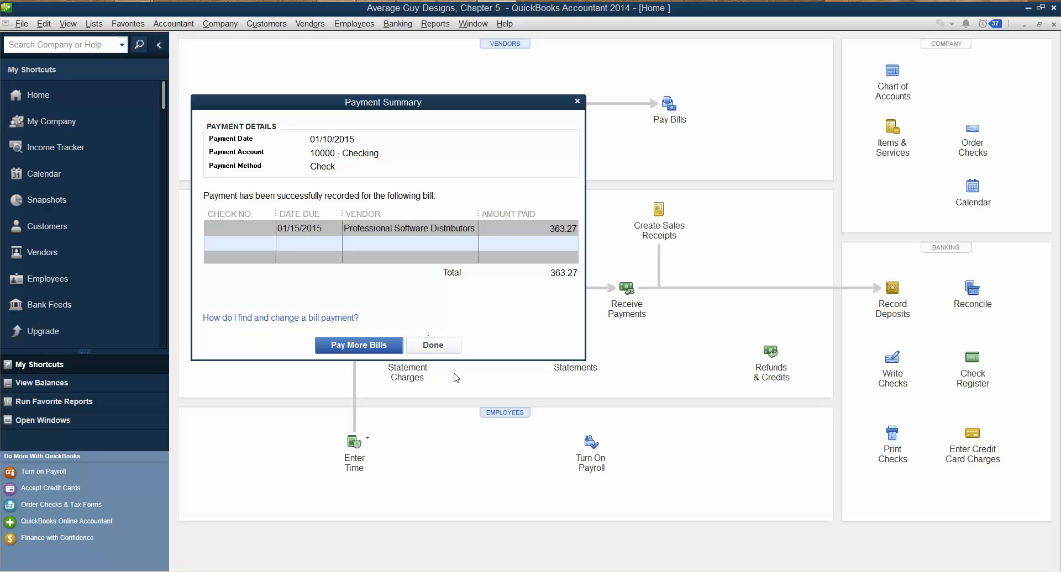
left_click(427, 348)
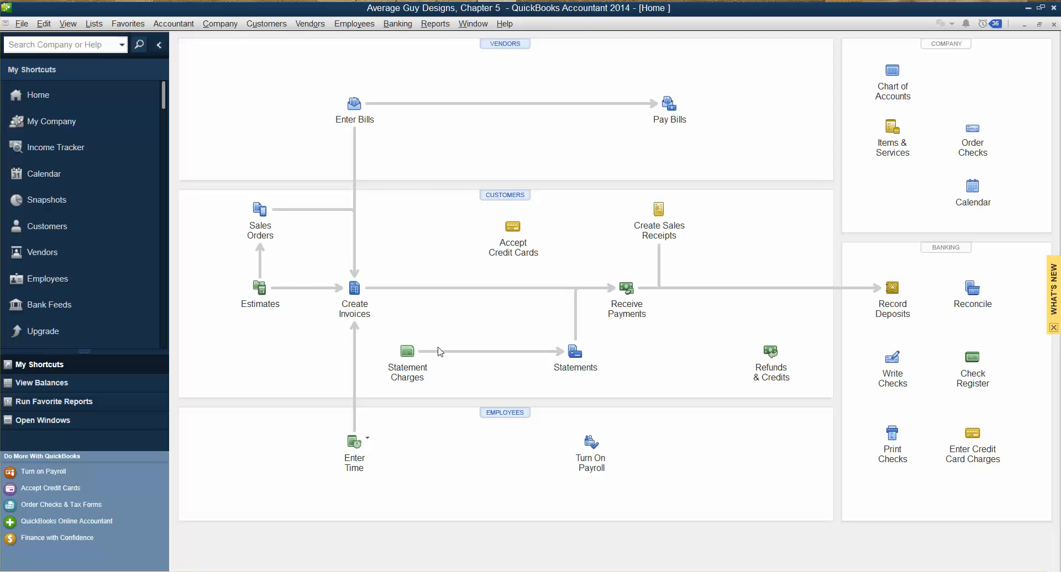